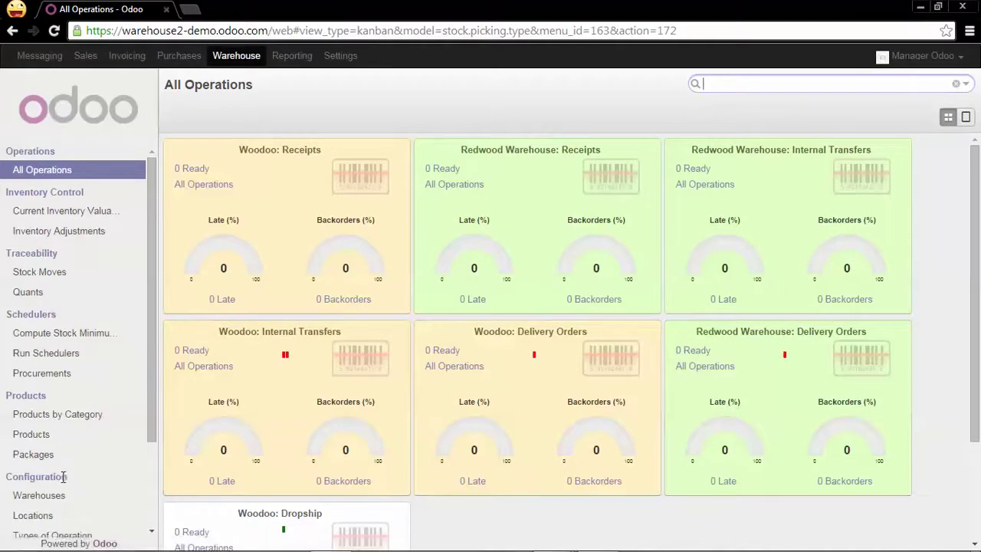
Open the warehouse Routes list under Configuration > Routes
scroll(65, 475, "down", 2)
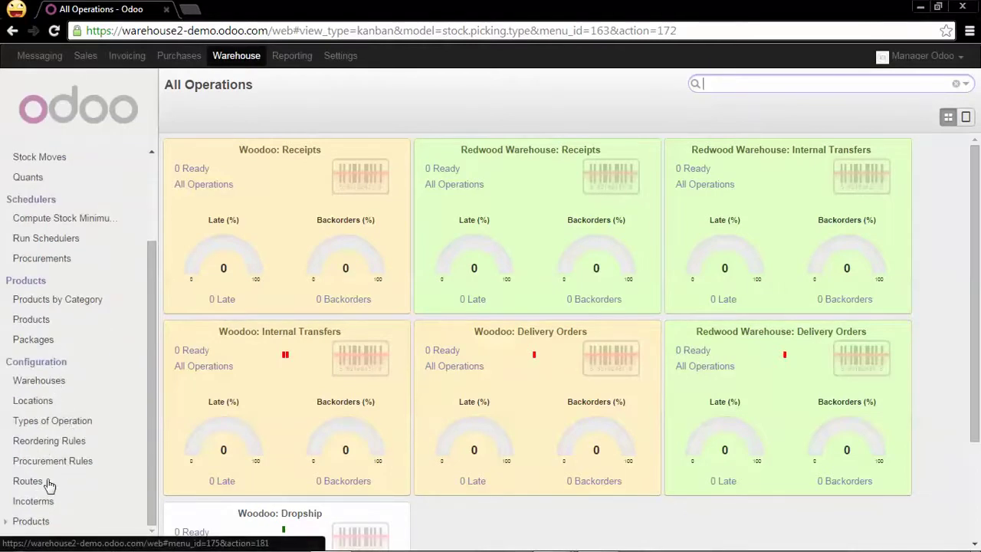
left_click(30, 482)
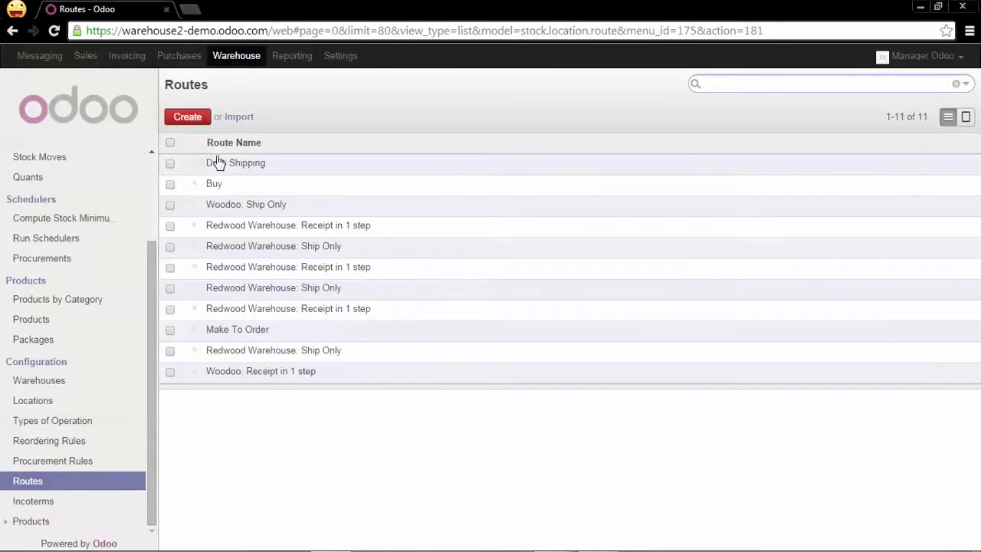
Create a new route named 'WH/stock -> WH/Stock/rack n°1'
left_click(188, 116)
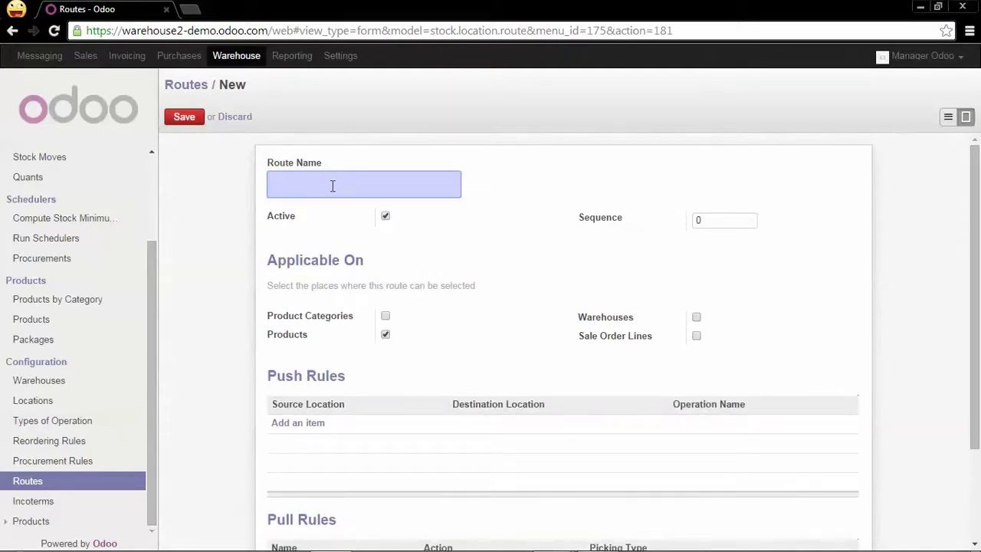
type("WH/st")
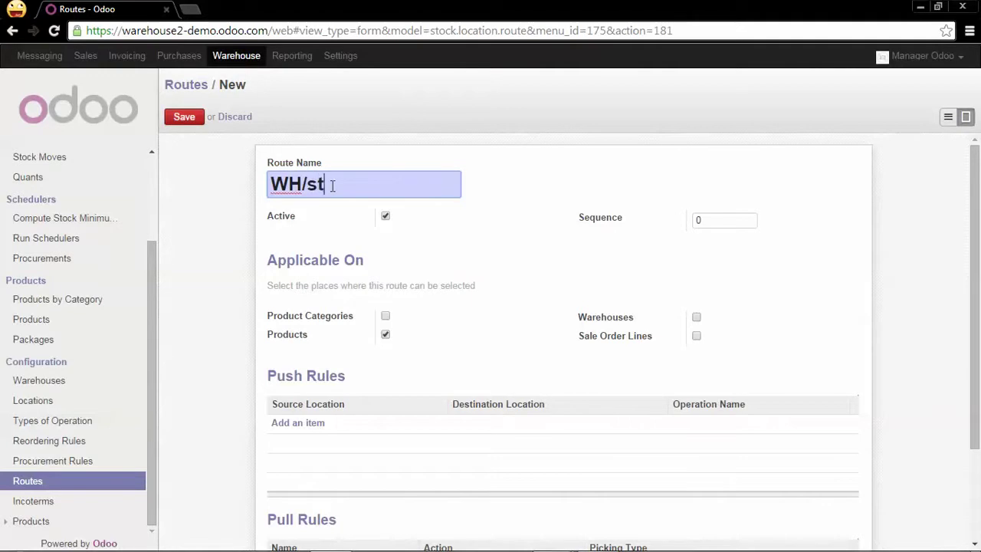
type("ock -> WH/Stock")
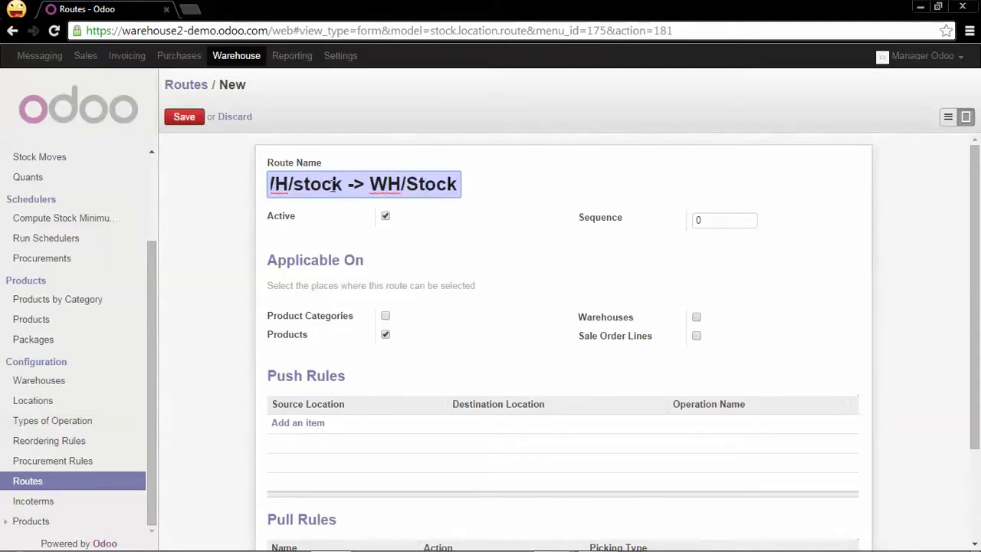
type("/")
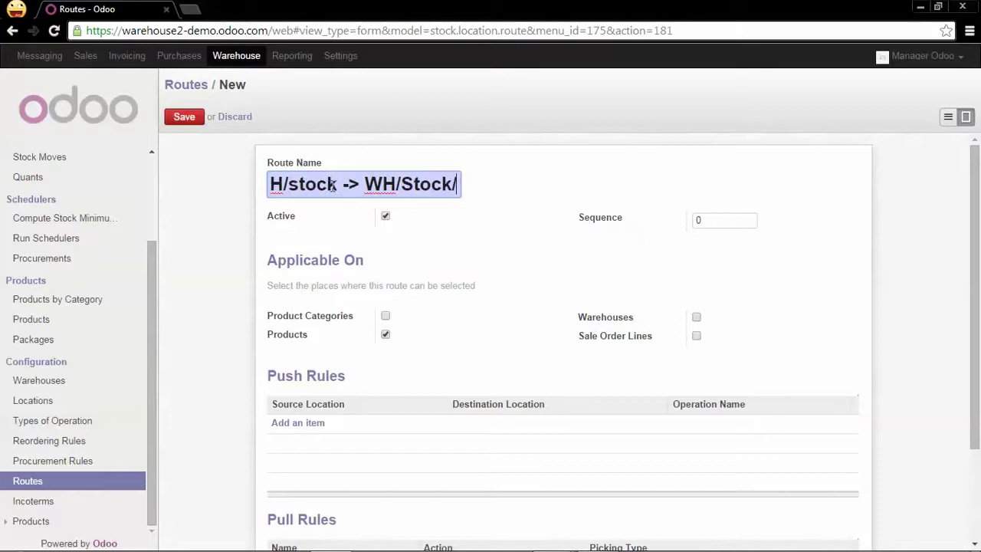
type("rack n°1")
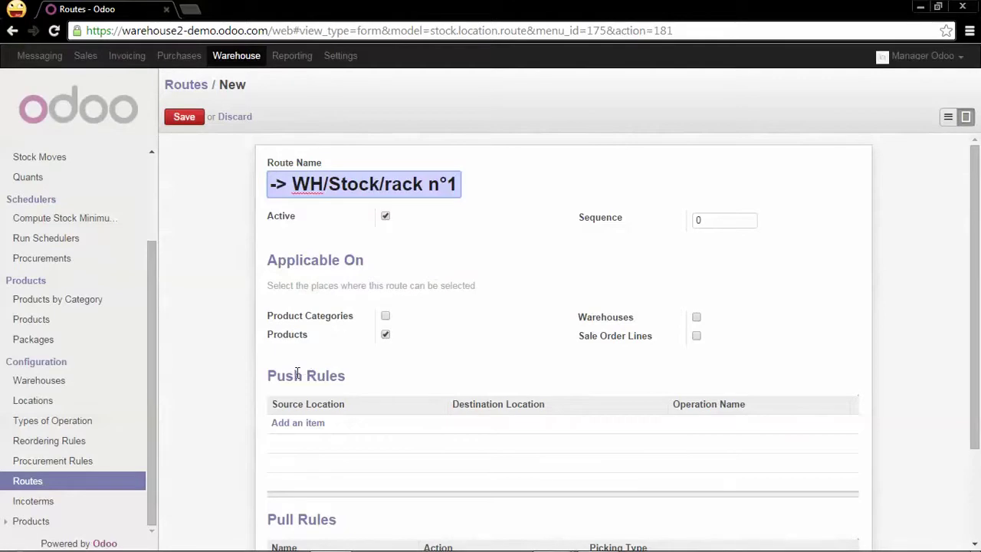
Add a push rule 'WH/Stock -> WH/stock/rack n°1' from WH/Stock to WH/Stock/Rack n°1
left_click(314, 424)
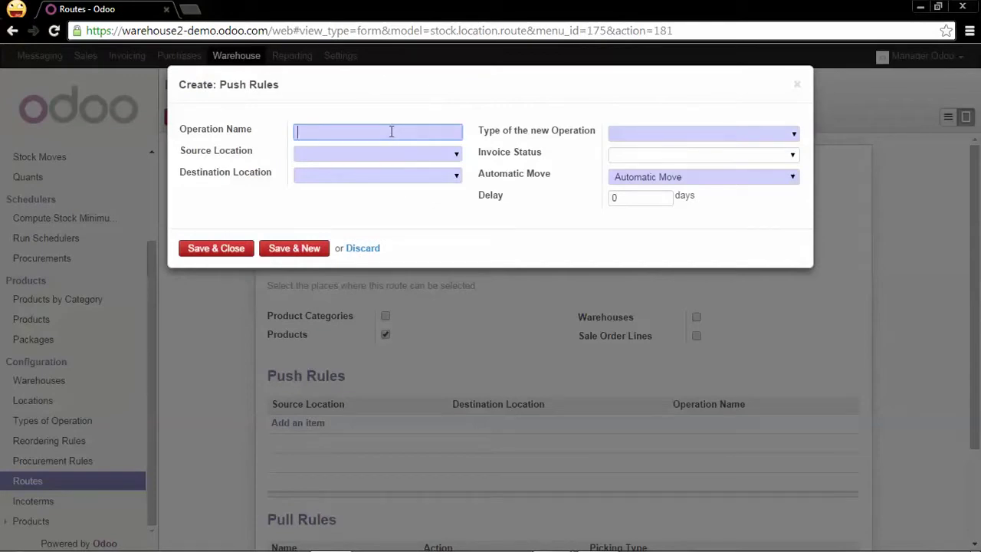
type("WH/Stock -> WH/stock/rack n°1")
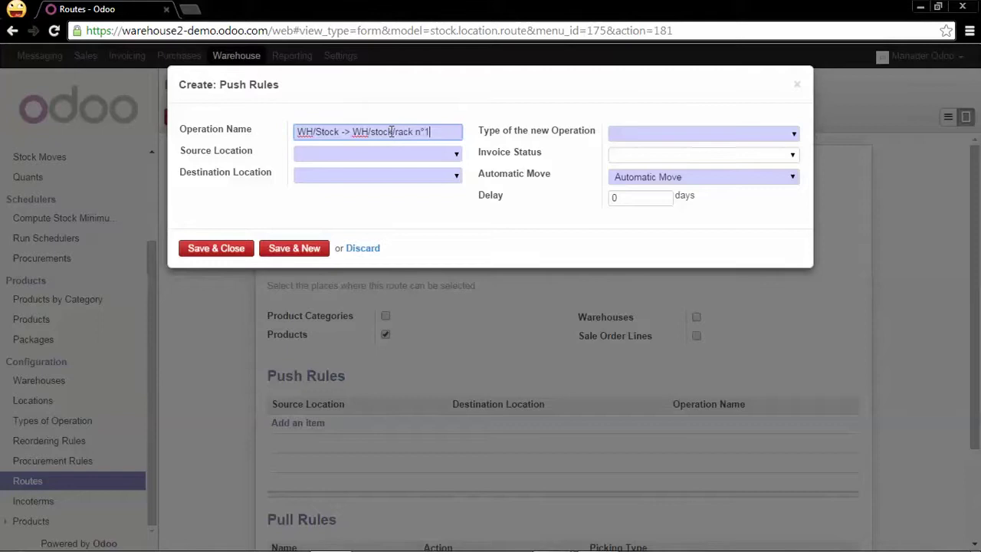
left_click(357, 156)
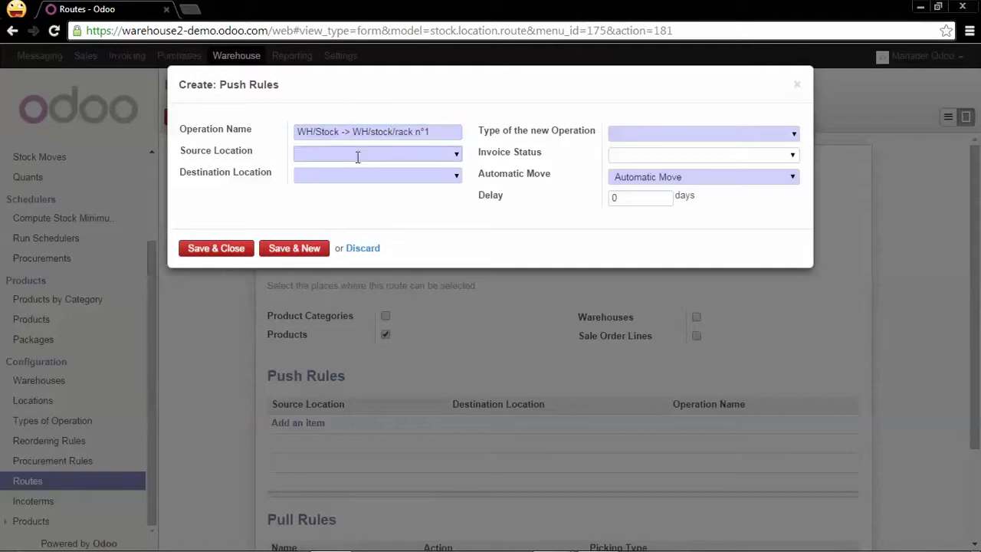
type("WH/sto")
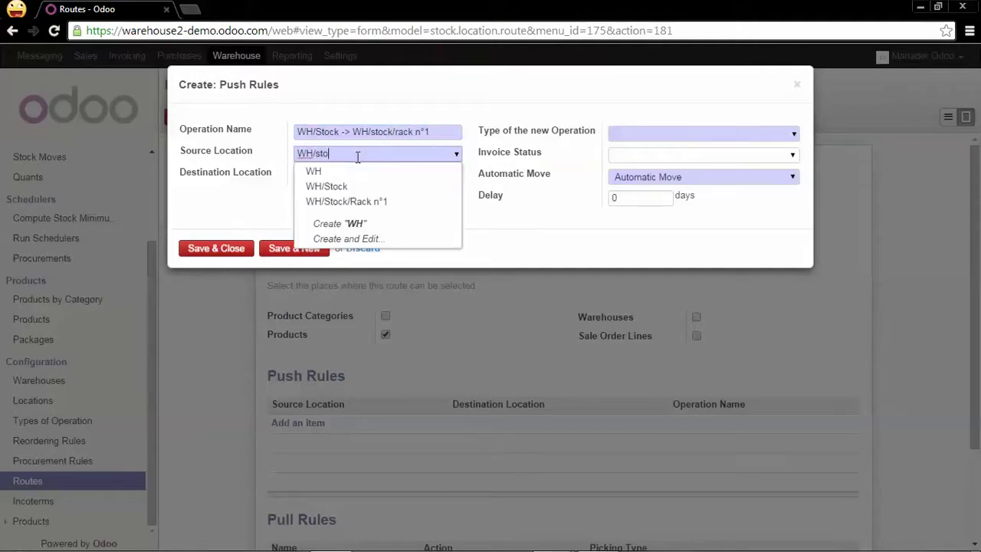
key("BackSpace")
key("BackSpace")
key("BackSpace")
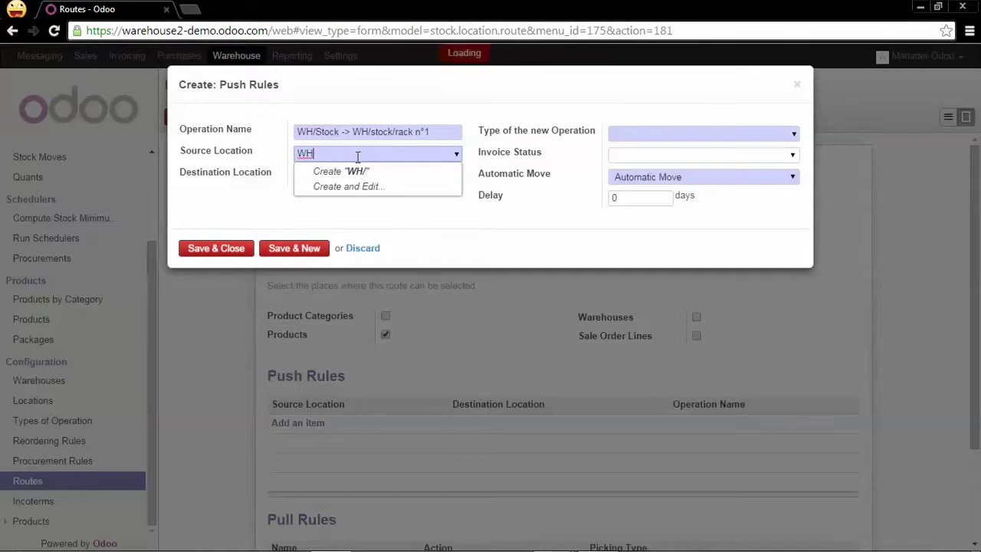
left_click(344, 181)
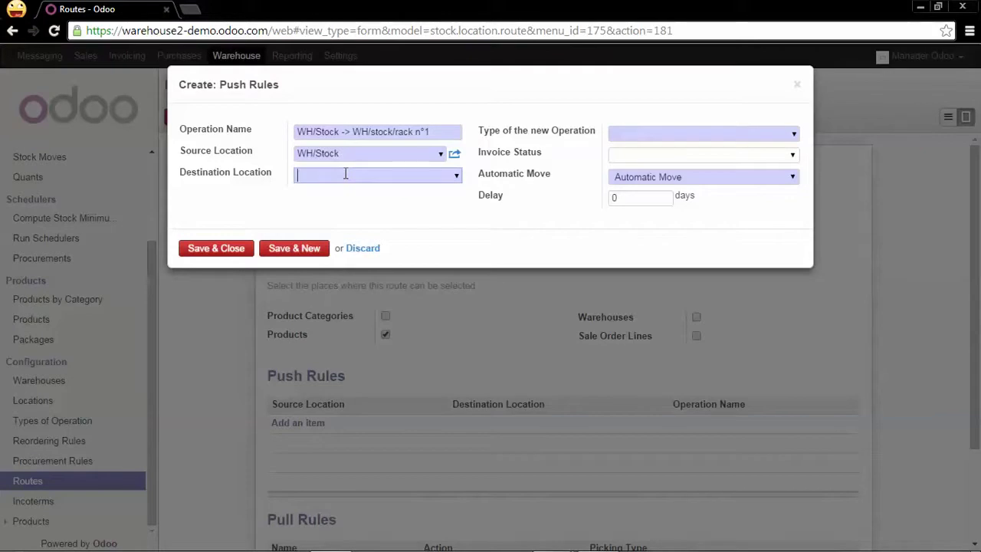
type("WH")
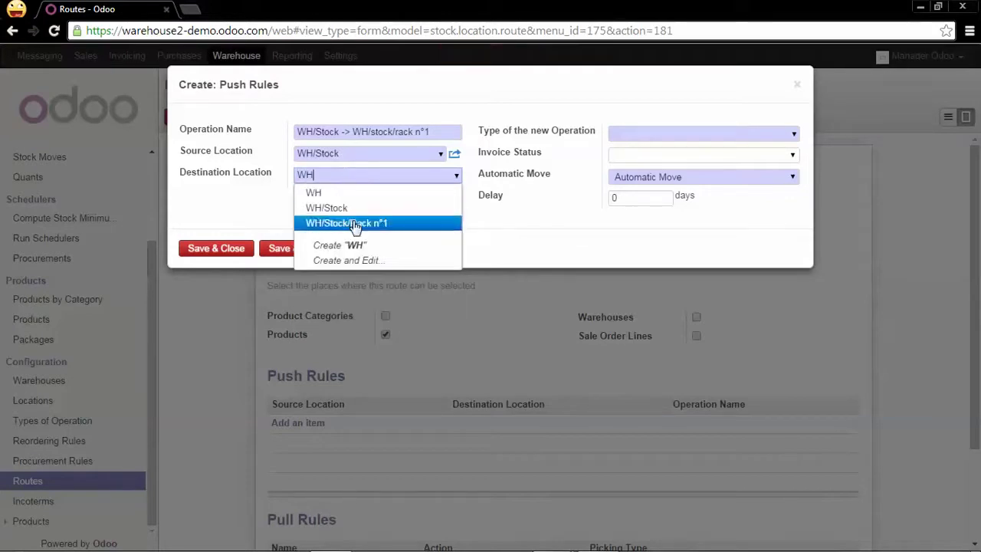
left_click(355, 223)
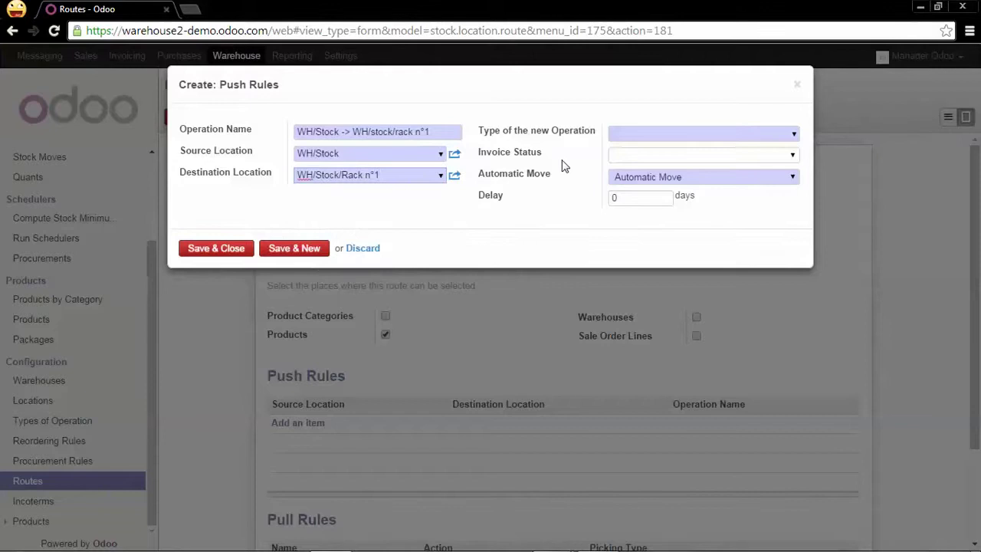
Set the rule's operation type to Woodoo: Internal Transfers with Manual Operation moves
left_click(660, 132)
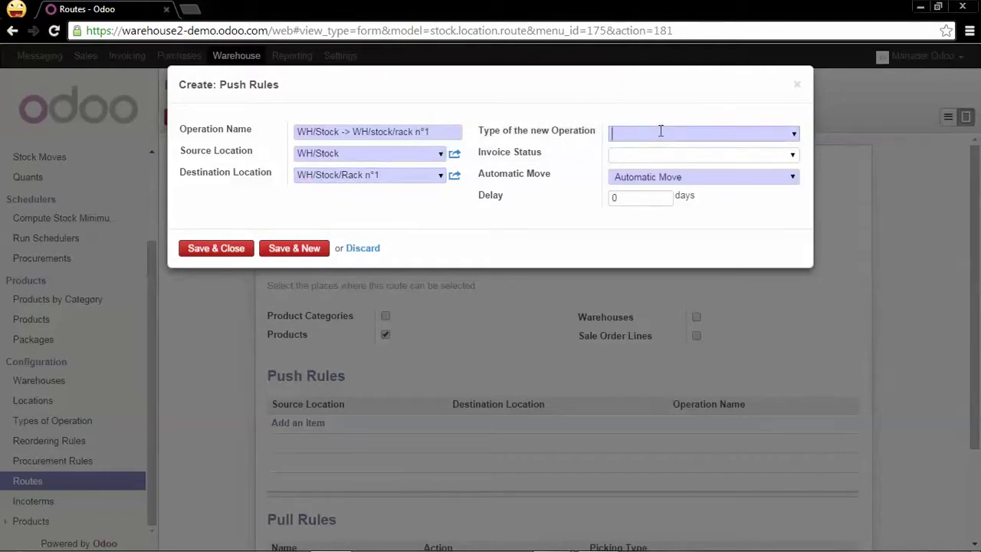
type("woodoo")
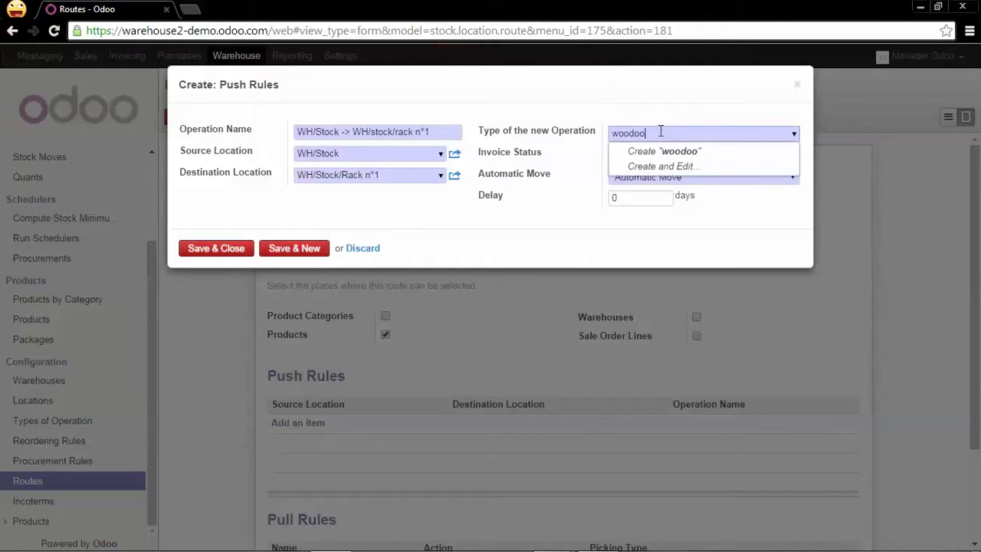
key("ctrl+a")
type("intern")
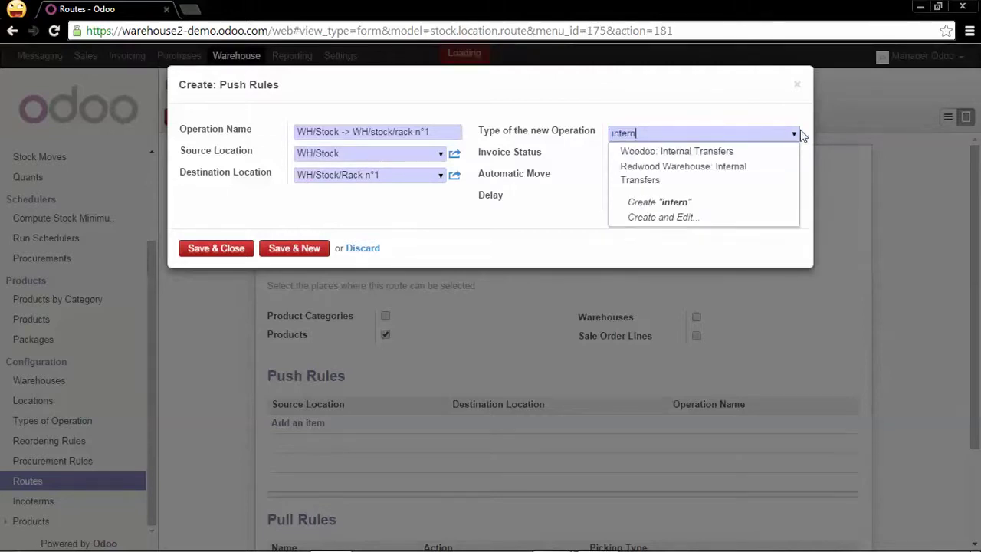
left_click(746, 157)
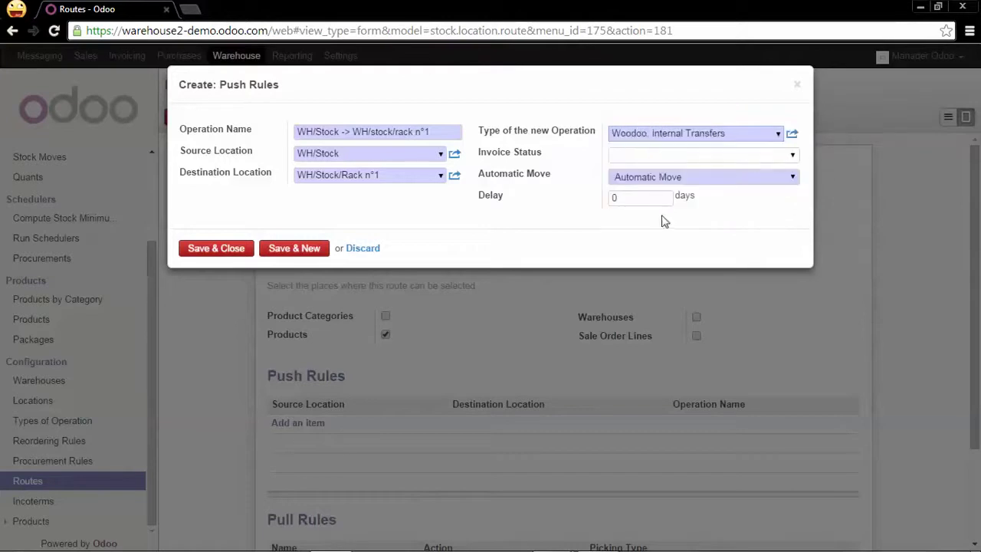
left_click(647, 178)
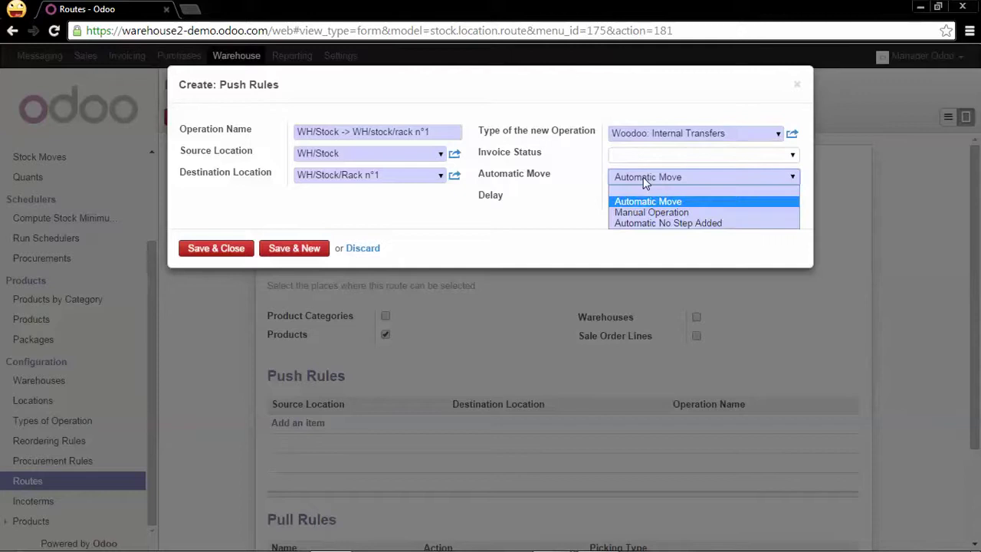
left_click(643, 212)
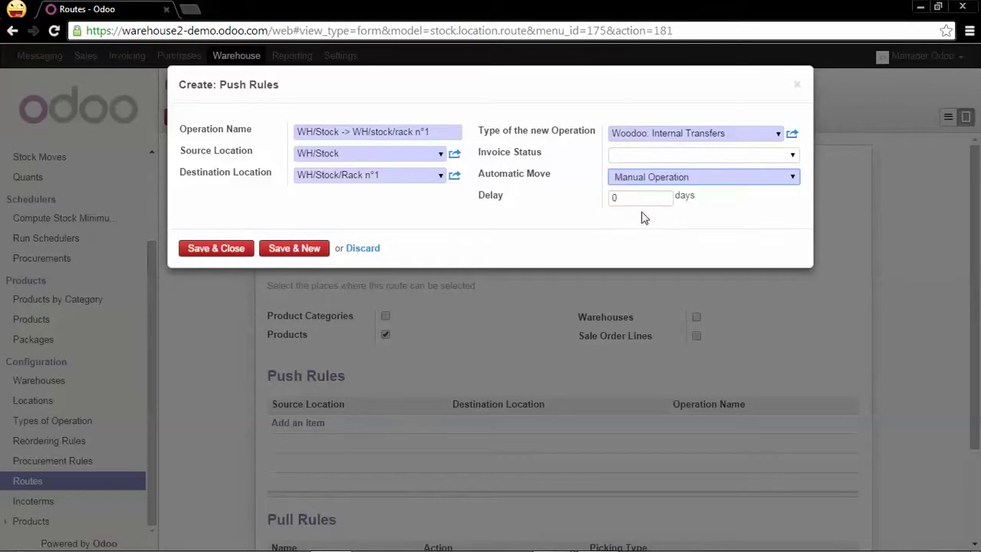
Save the push rule and then the new WH/stock -> WH/Stock/rack n°1 route
left_click(236, 255)
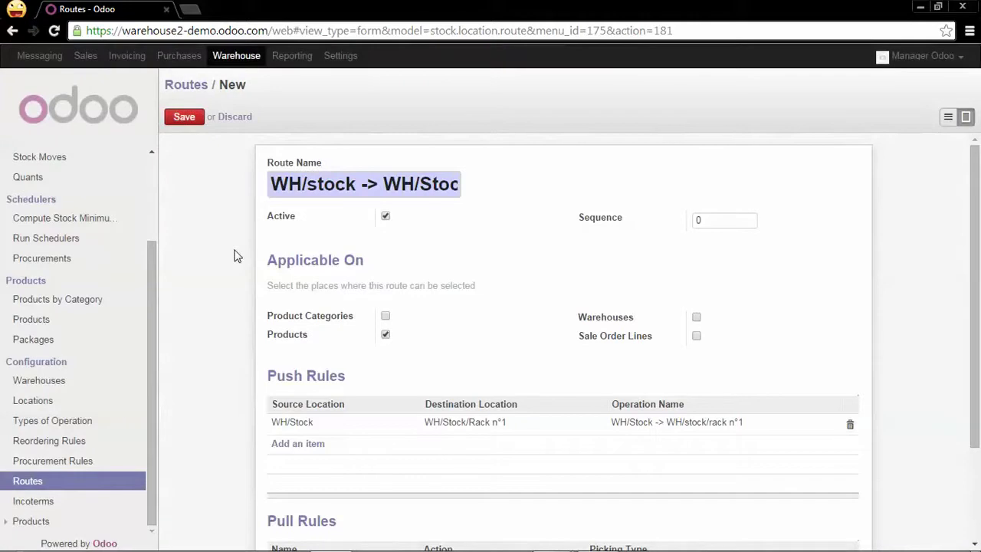
left_click(193, 121)
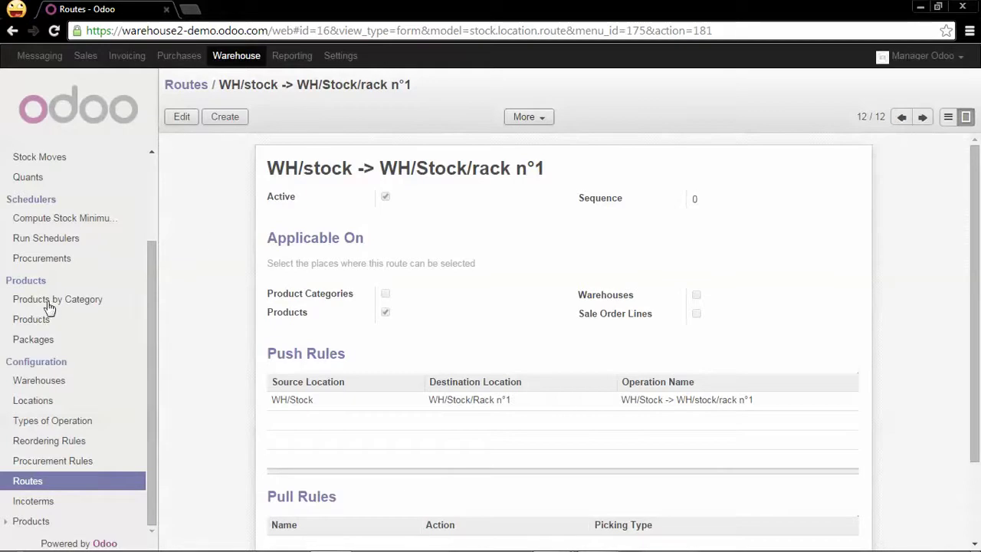
Enable the WH/stock -> WH/Stock/rack n°1 route on Wood Panel 300's Procurements tab and save
left_click(42, 320)
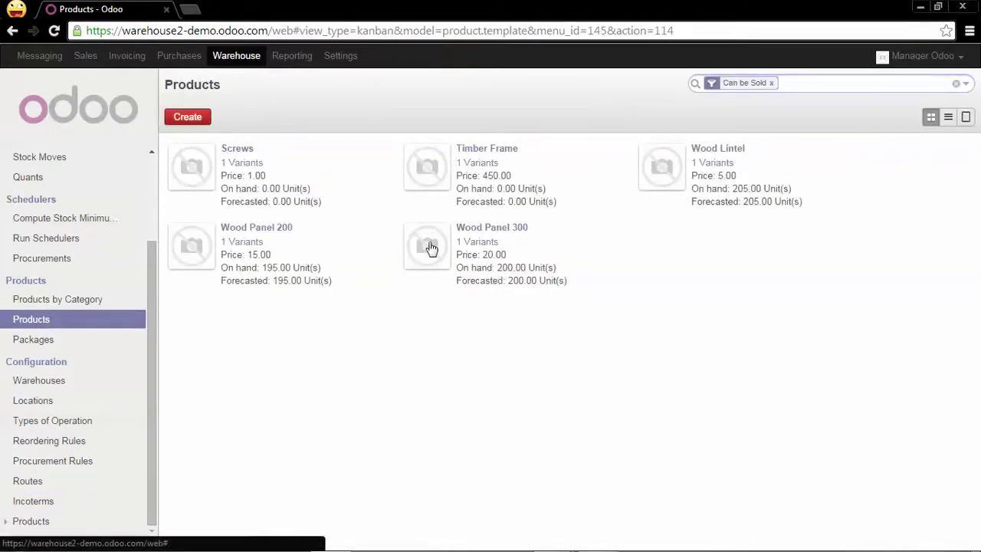
left_click(430, 247)
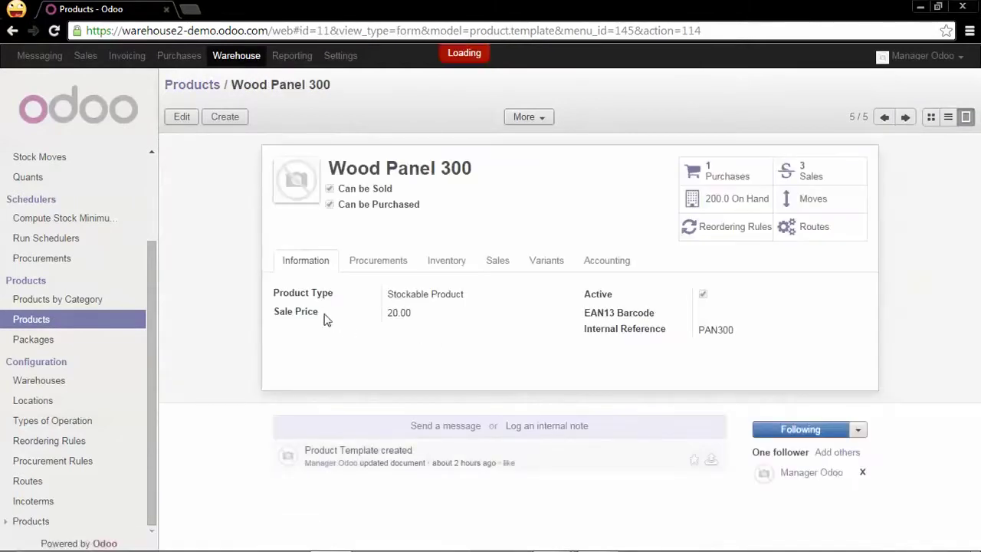
left_click(184, 119)
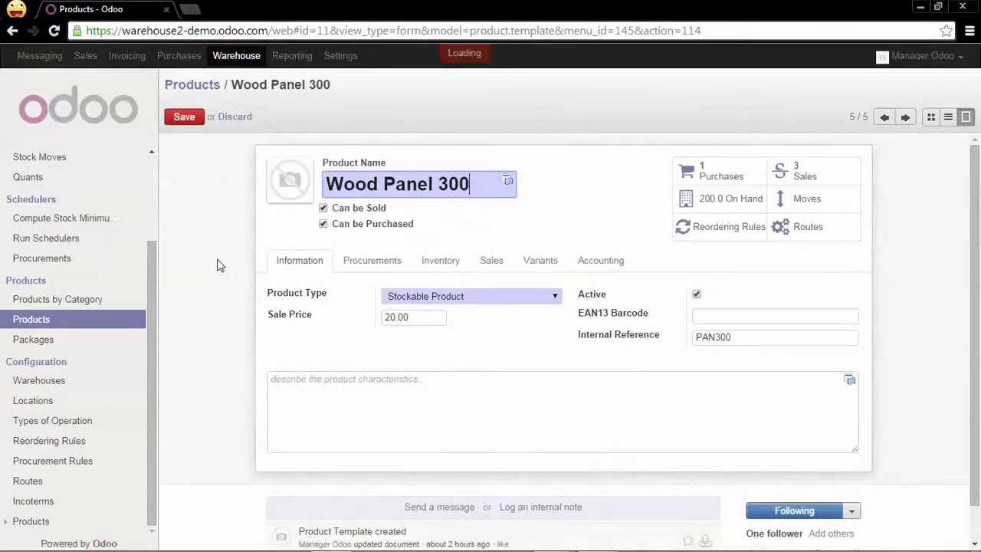
left_click(382, 268)
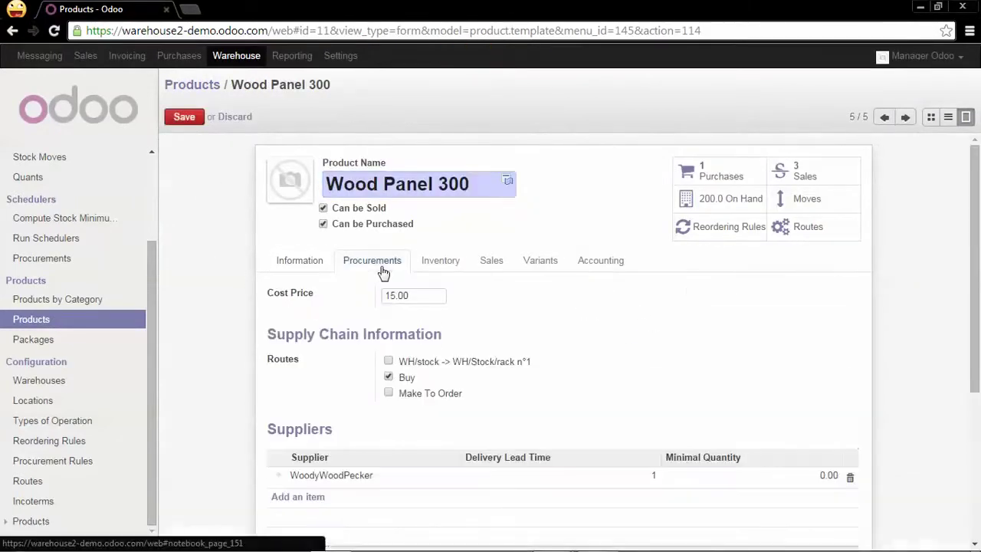
left_click(388, 361)
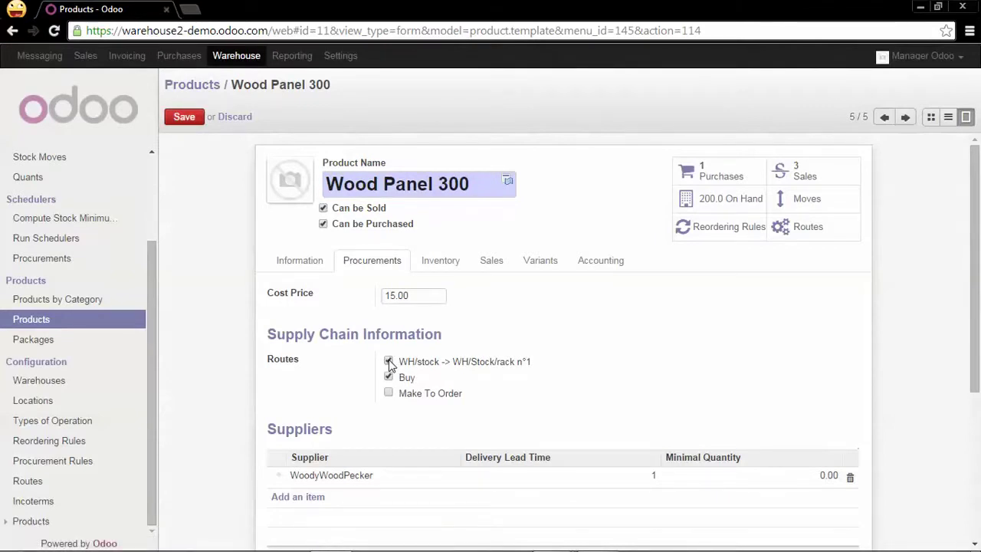
left_click(191, 121)
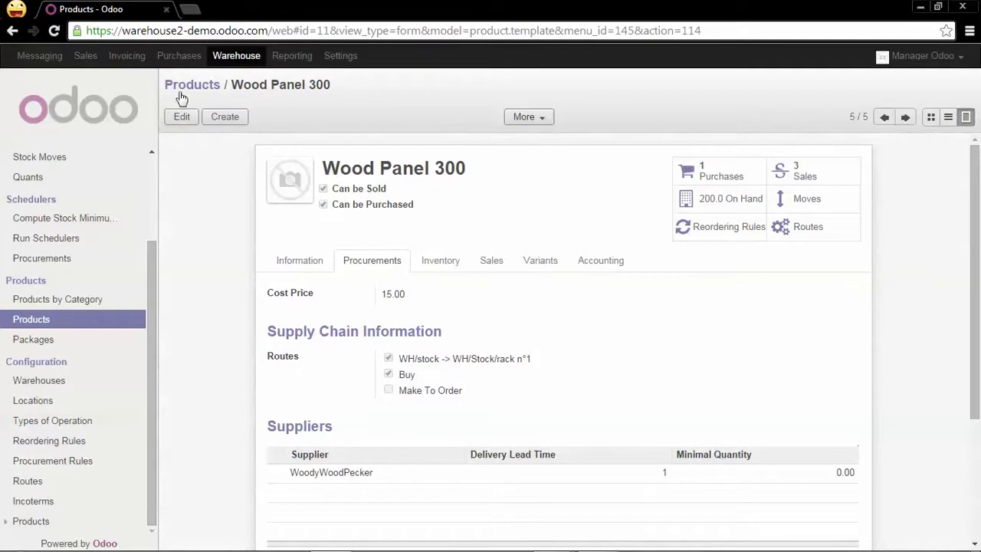
Start a new request for quotation with supplier WoodyWoodPecker
left_click(184, 56)
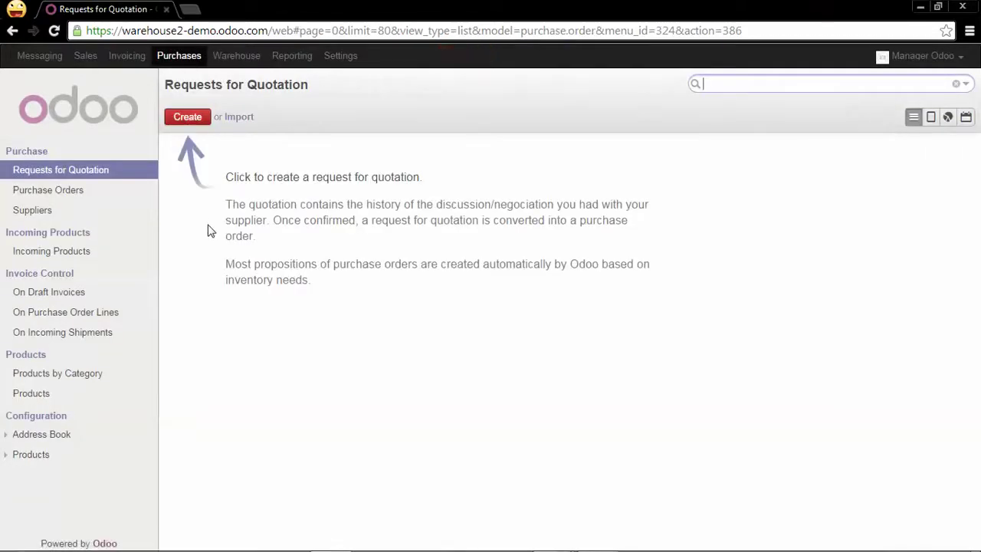
left_click(193, 120)
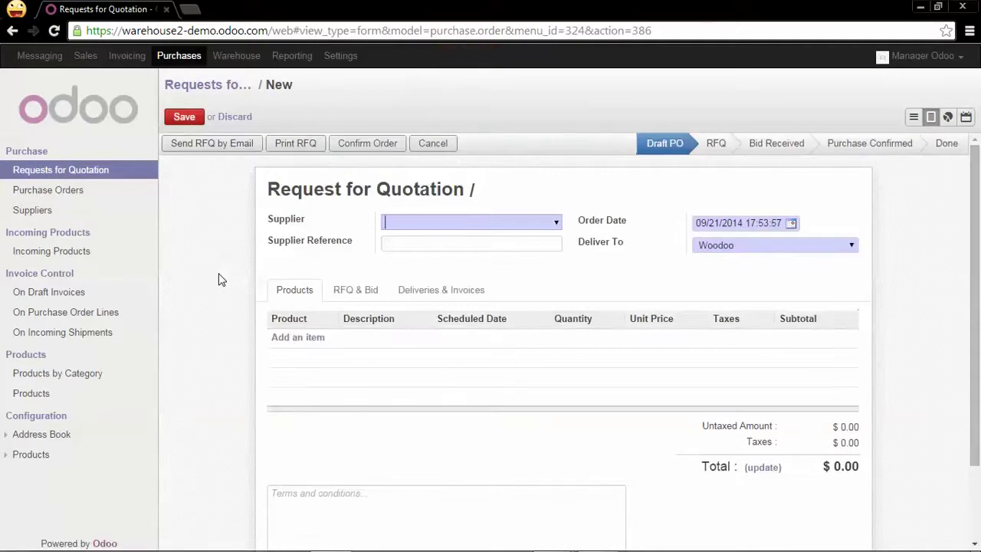
type("wood")
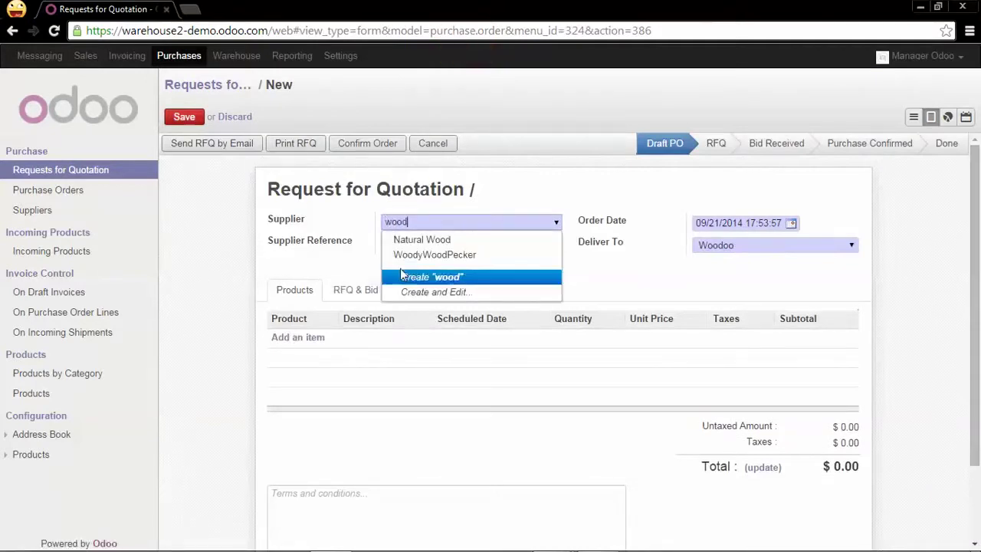
left_click(412, 255)
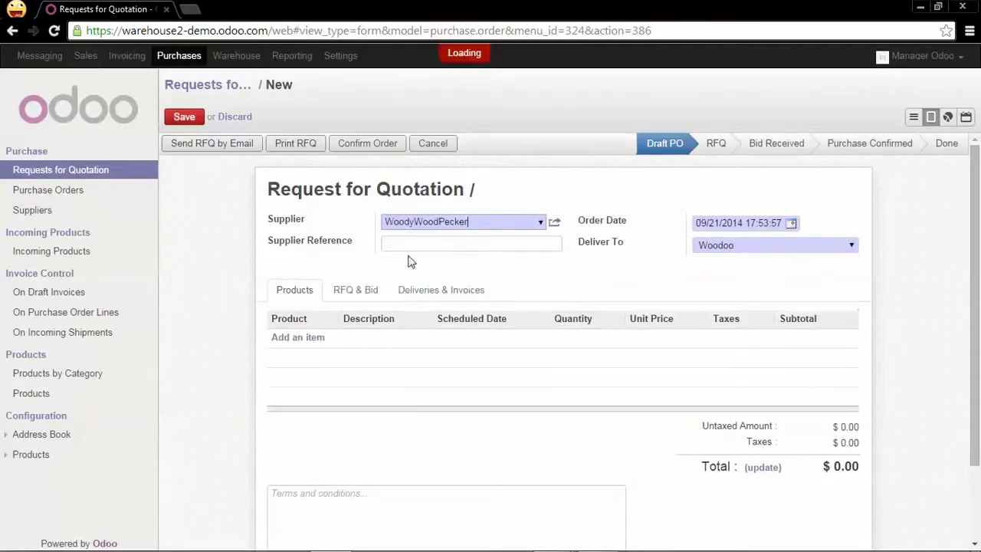
Add a Wood Panel 300 line for 10 units, save, and confirm the order as PO00002
left_click(308, 339)
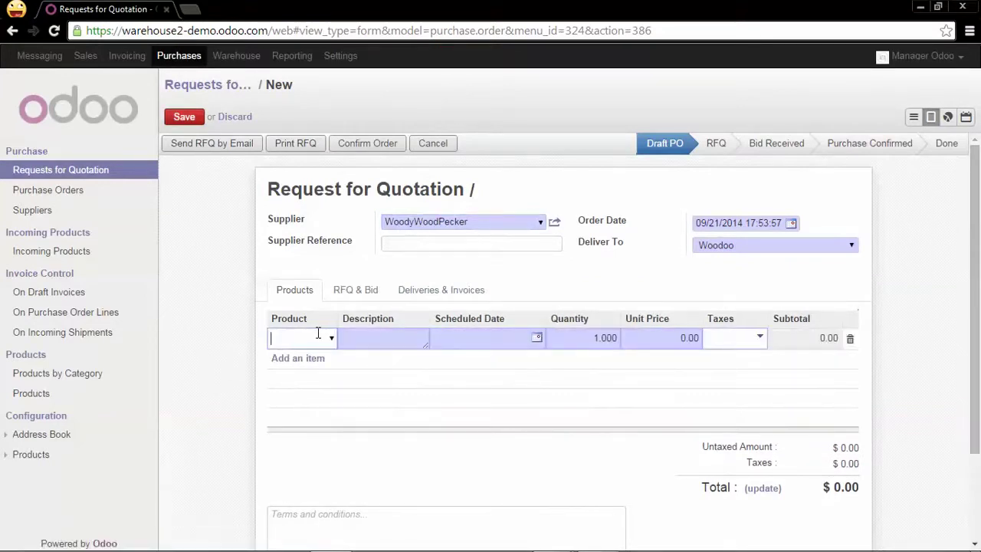
type("Wood")
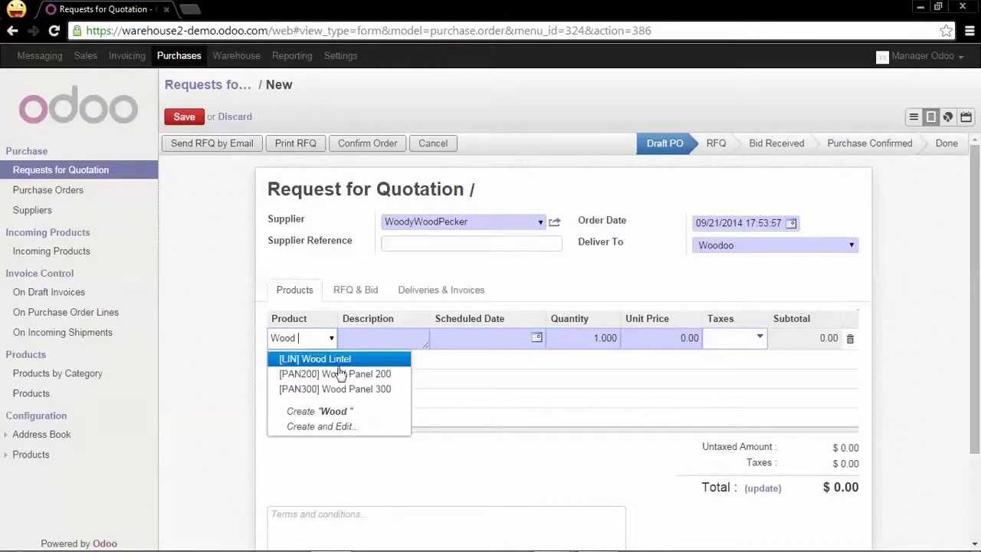
left_click(353, 388)
left_click(612, 338)
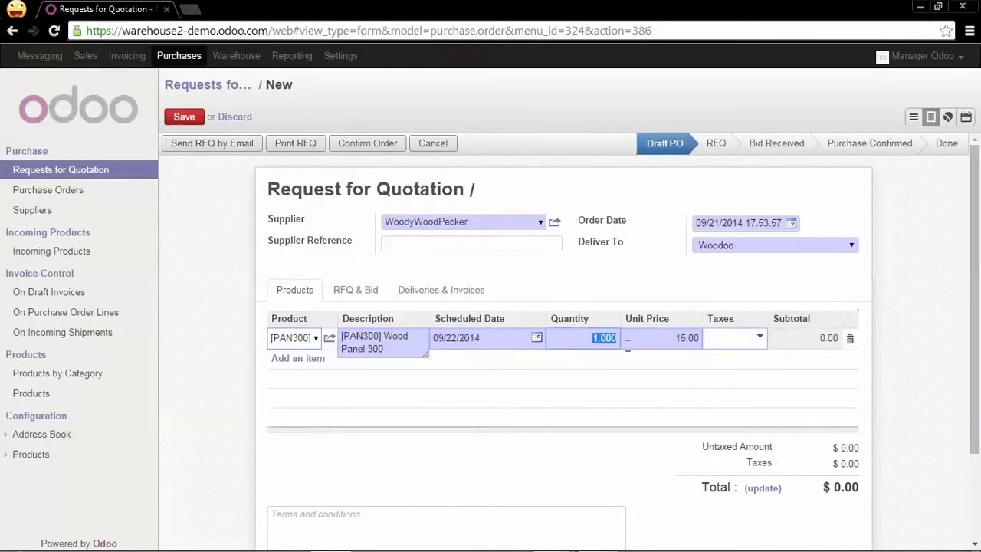
type("10")
left_click(188, 120)
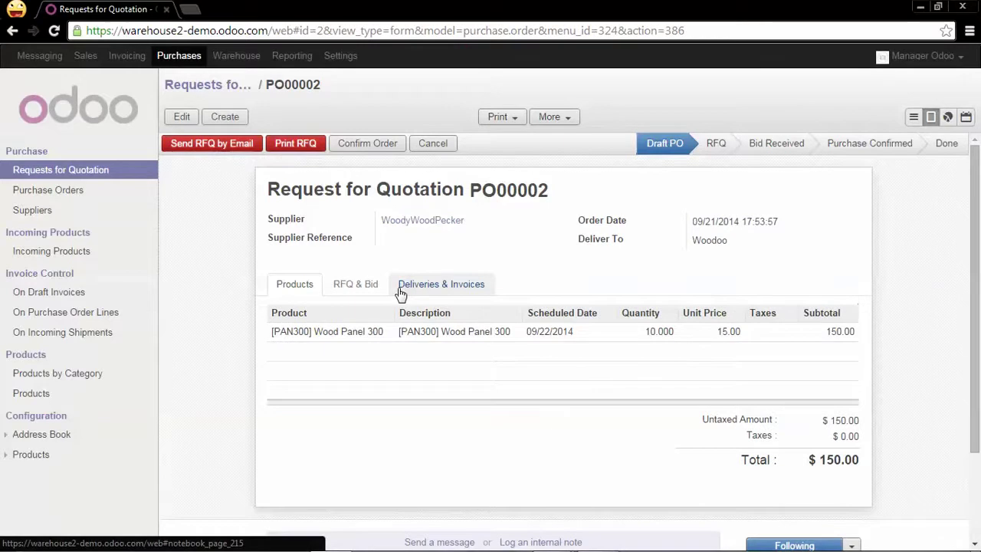
left_click(375, 145)
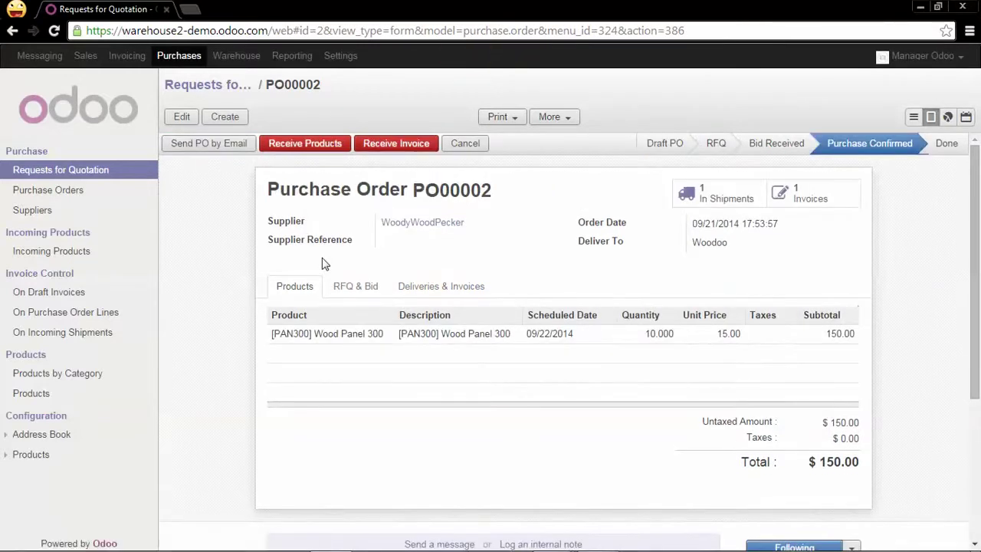
Verify internal transfer WH\INT\00003 to Rack n°1 is waiting, then return to All Operations
left_click(251, 67)
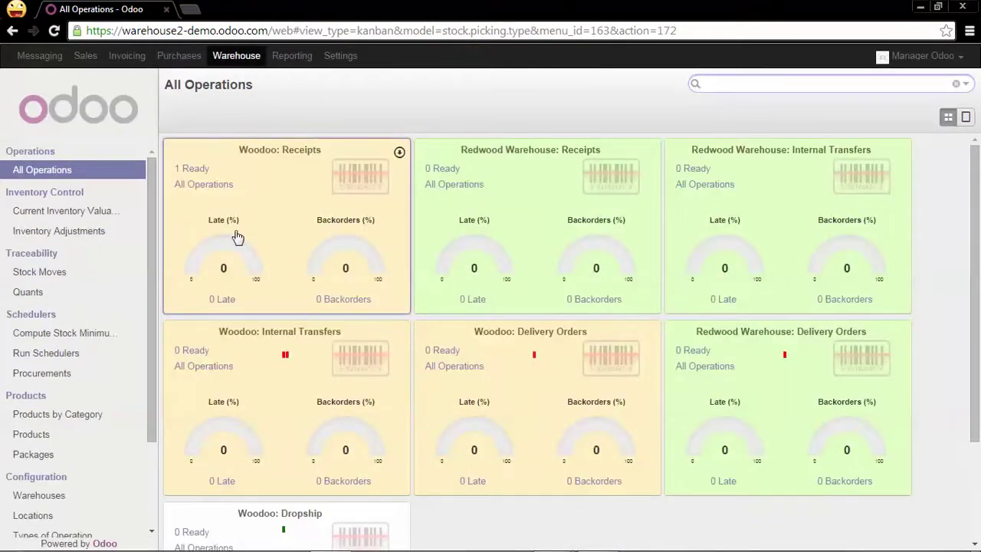
scroll(378, 258, "down", 2)
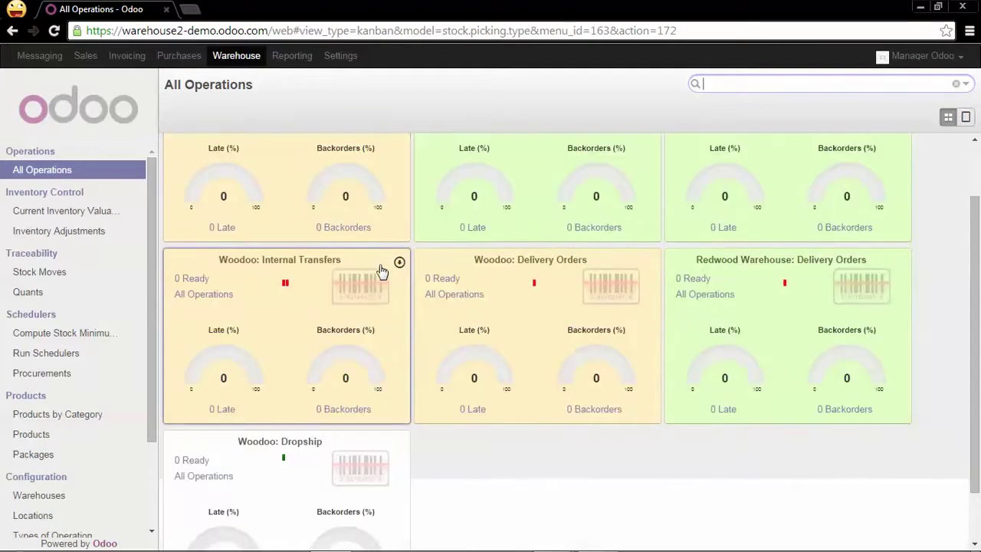
left_click(222, 297)
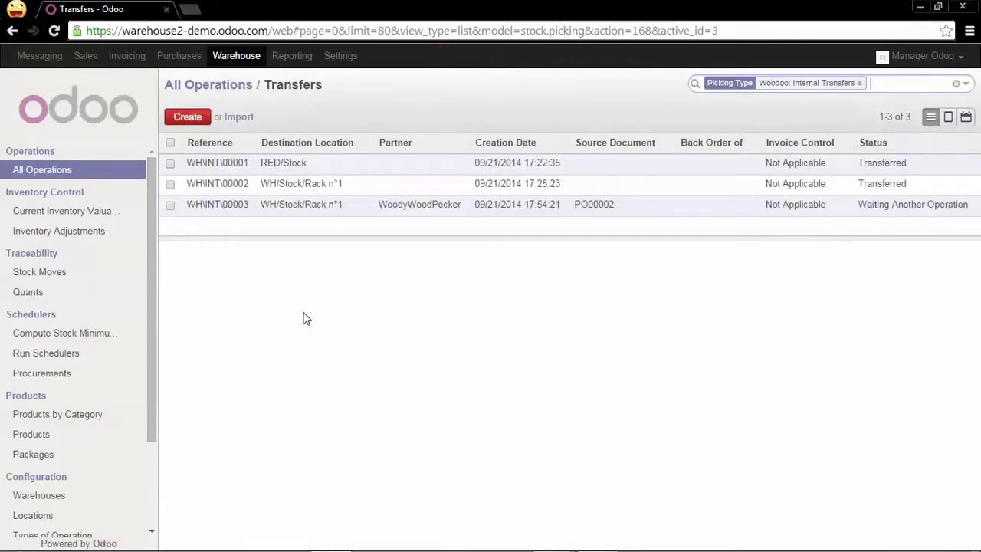
left_click(333, 205)
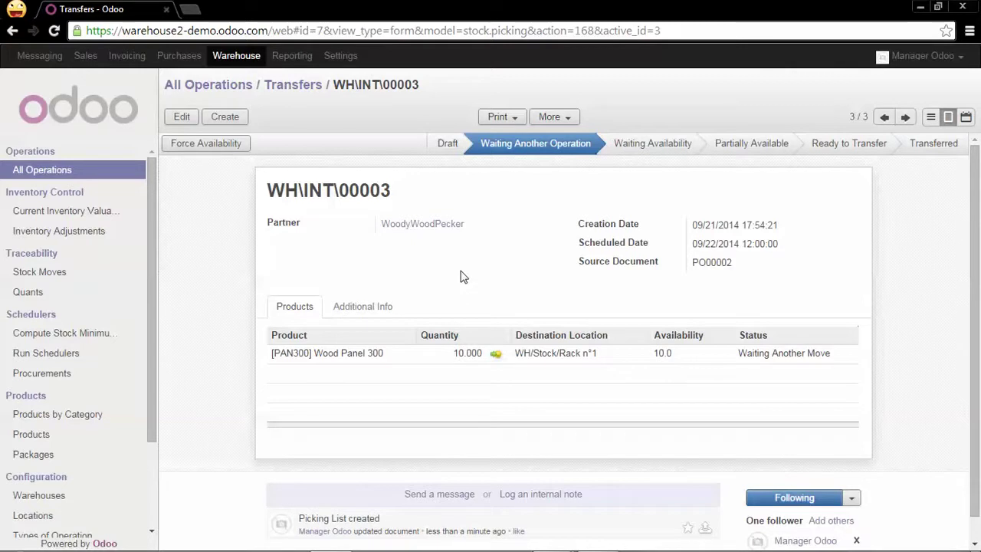
left_click(240, 90)
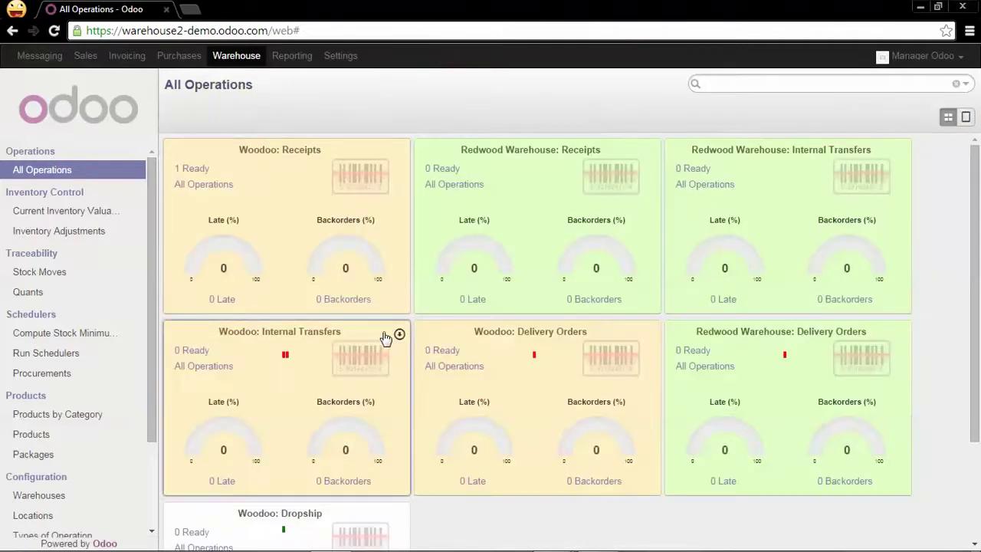
Open receipt WH\IN\00001 in barcode mode, scan 10 Wood Panel 300 and process it
left_click(192, 169)
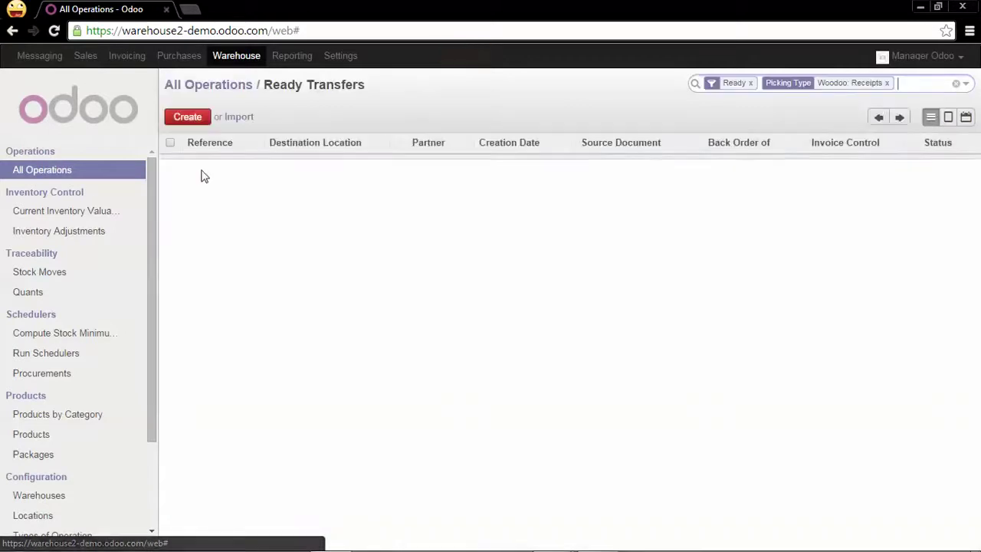
left_click(492, 170)
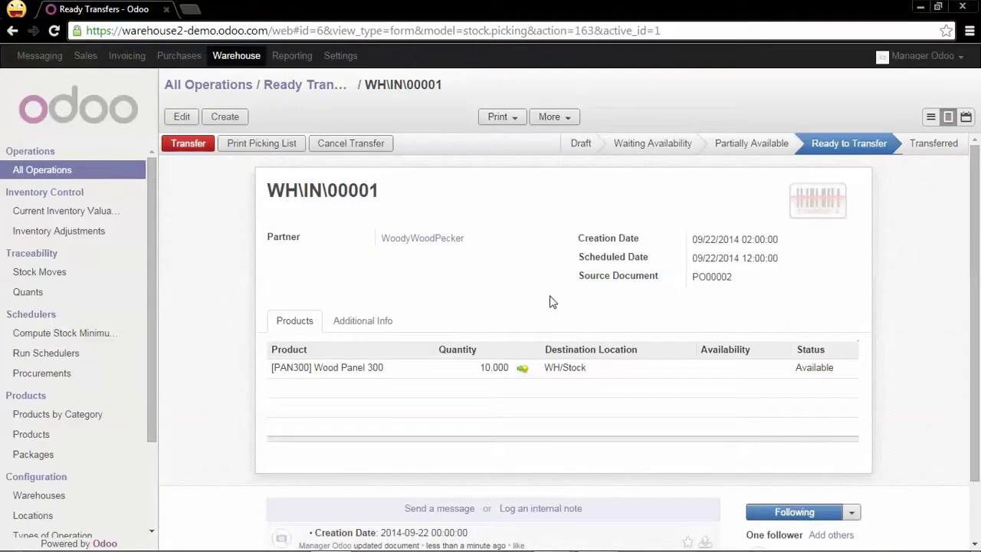
left_click(835, 215)
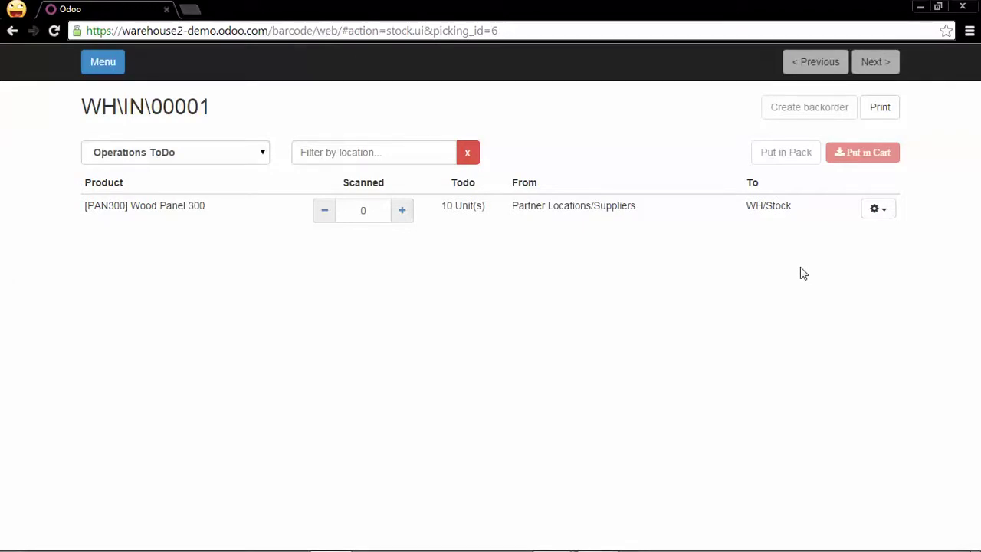
left_click(358, 209)
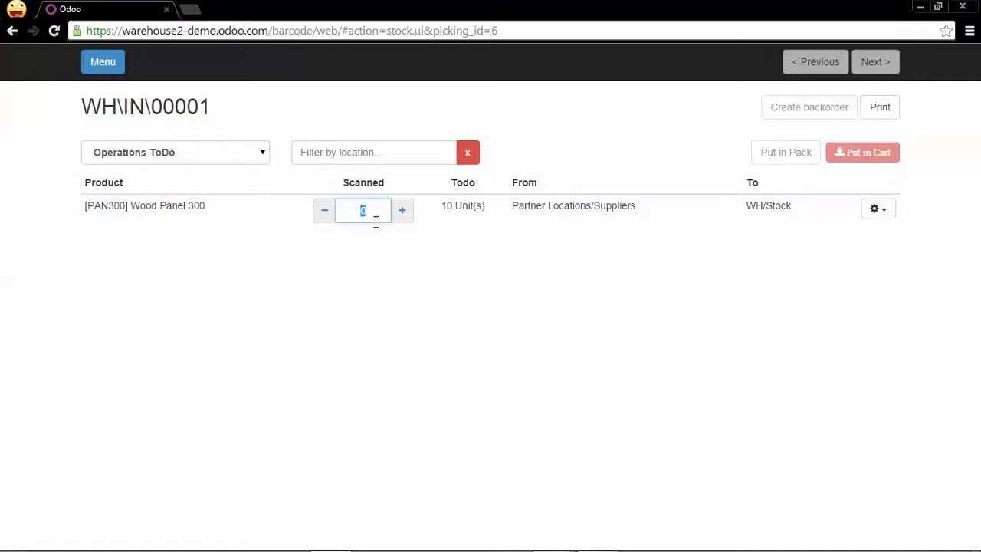
type("10")
key("Return")
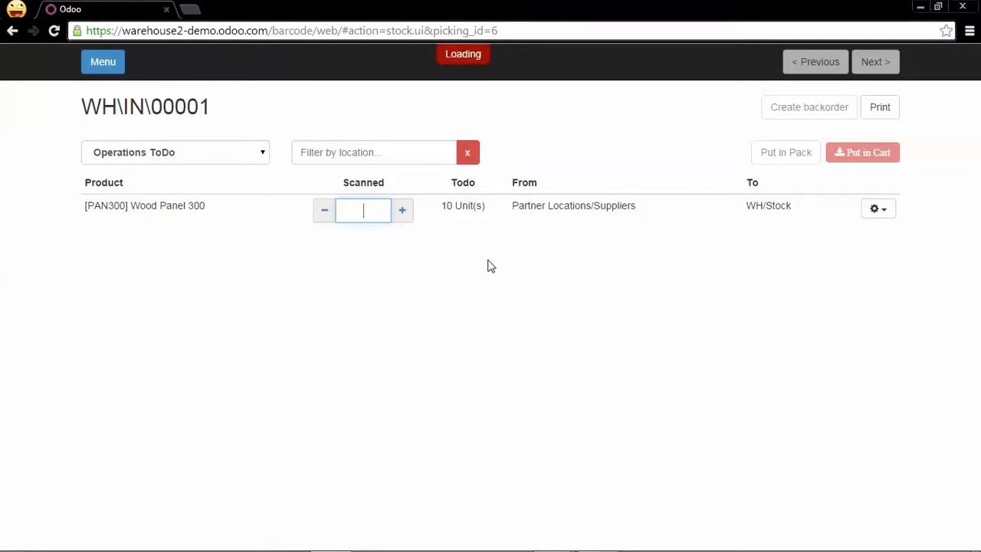
left_click(897, 157)
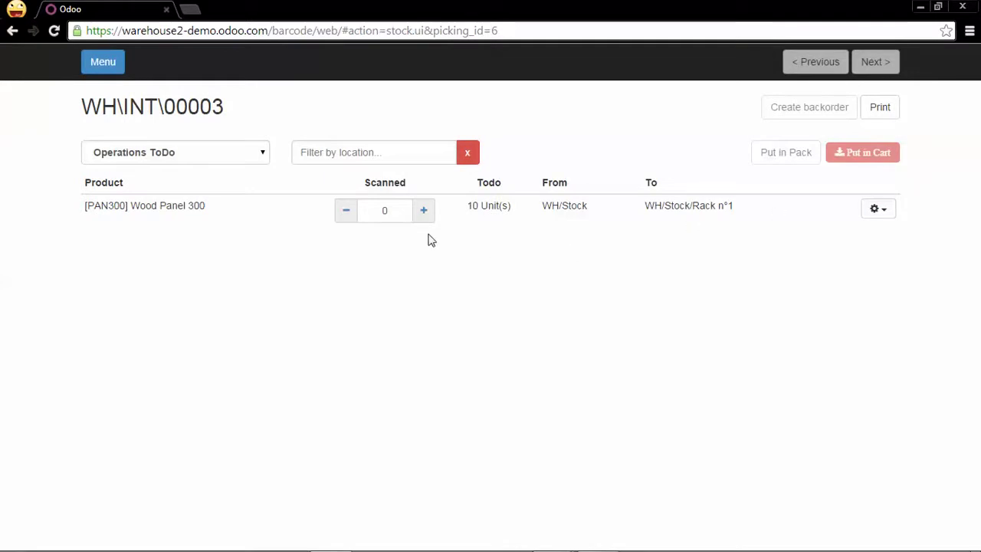
Scan 10 units on transfer WH\INT\00003 and process it into Rack n°1
left_click(398, 210)
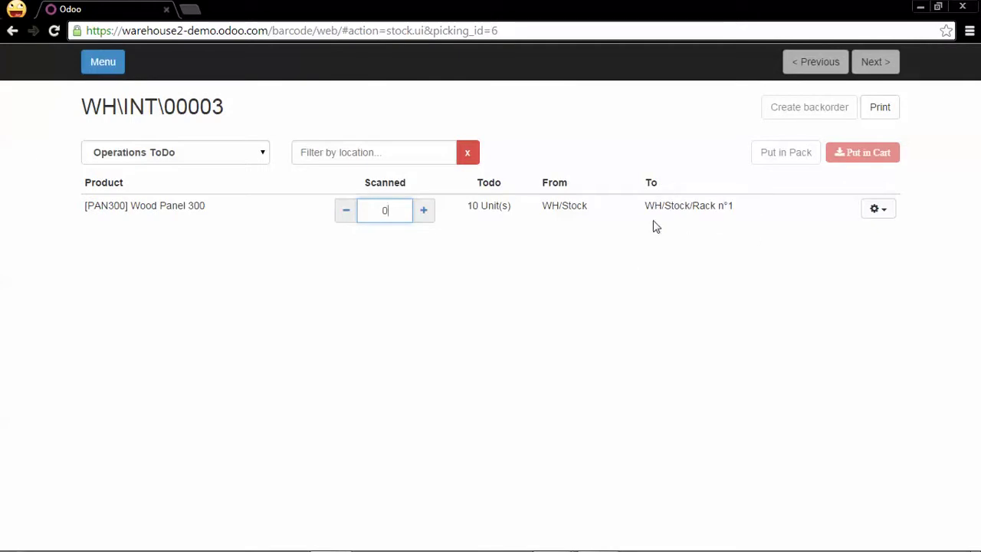
double_click(390, 218)
type("10")
key("Return")
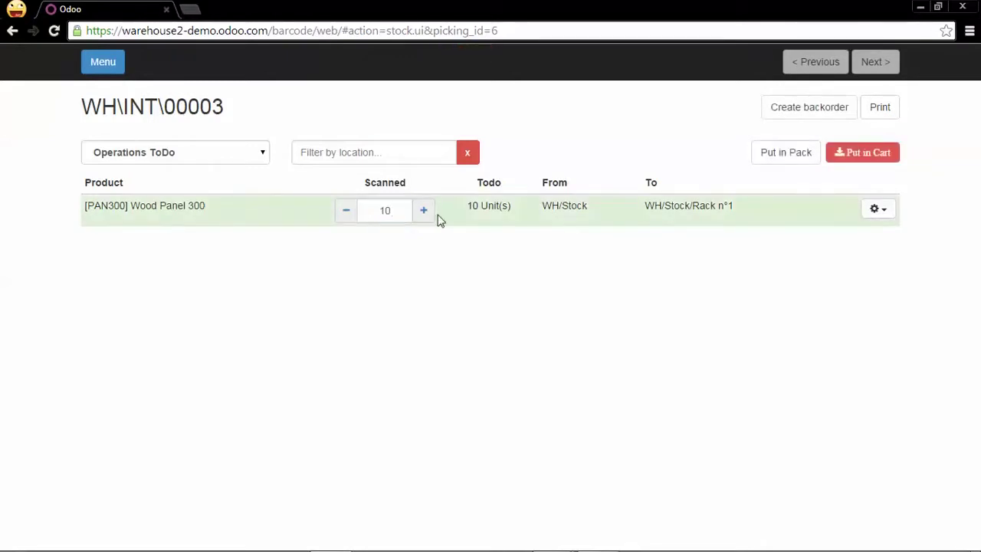
left_click(867, 161)
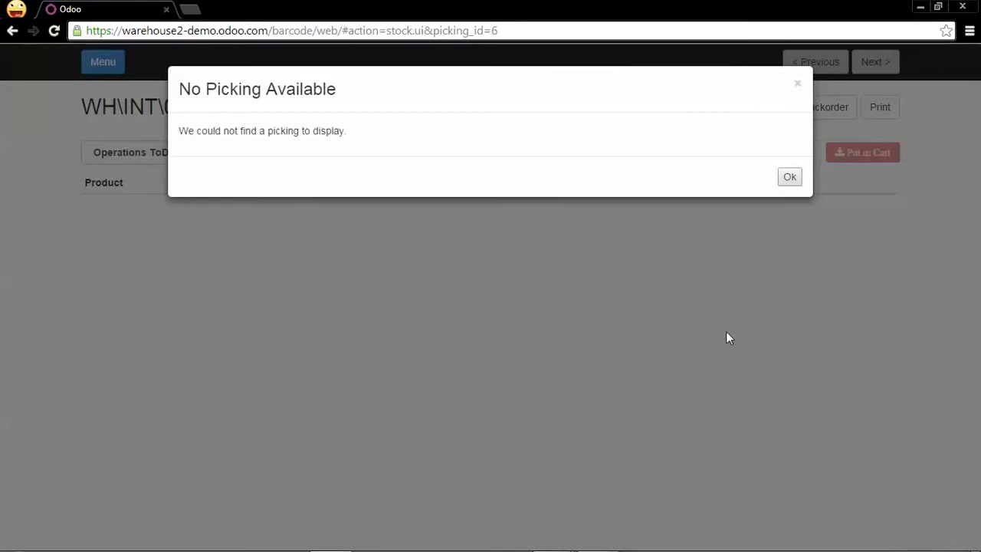
Dismiss the No Picking Available notice with Ok
left_click(792, 177)
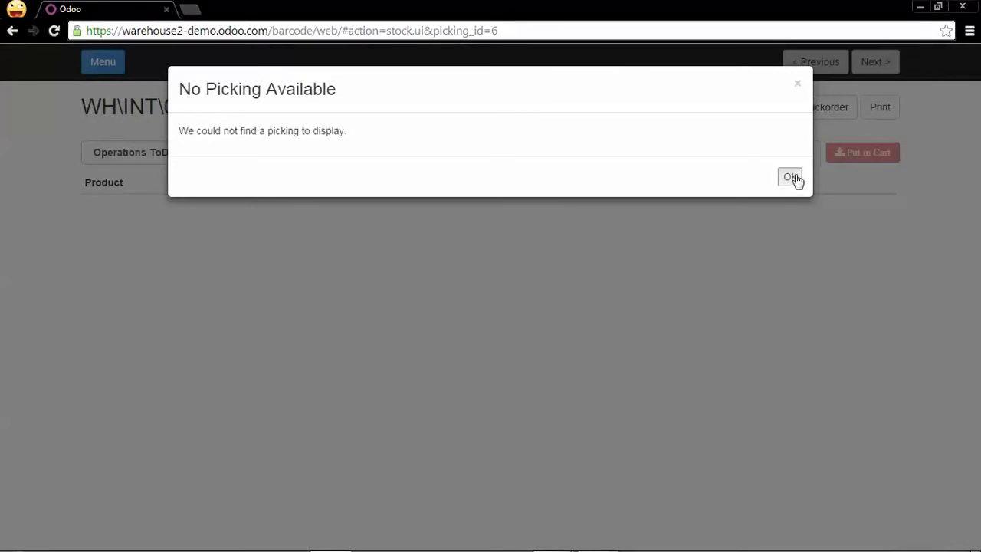